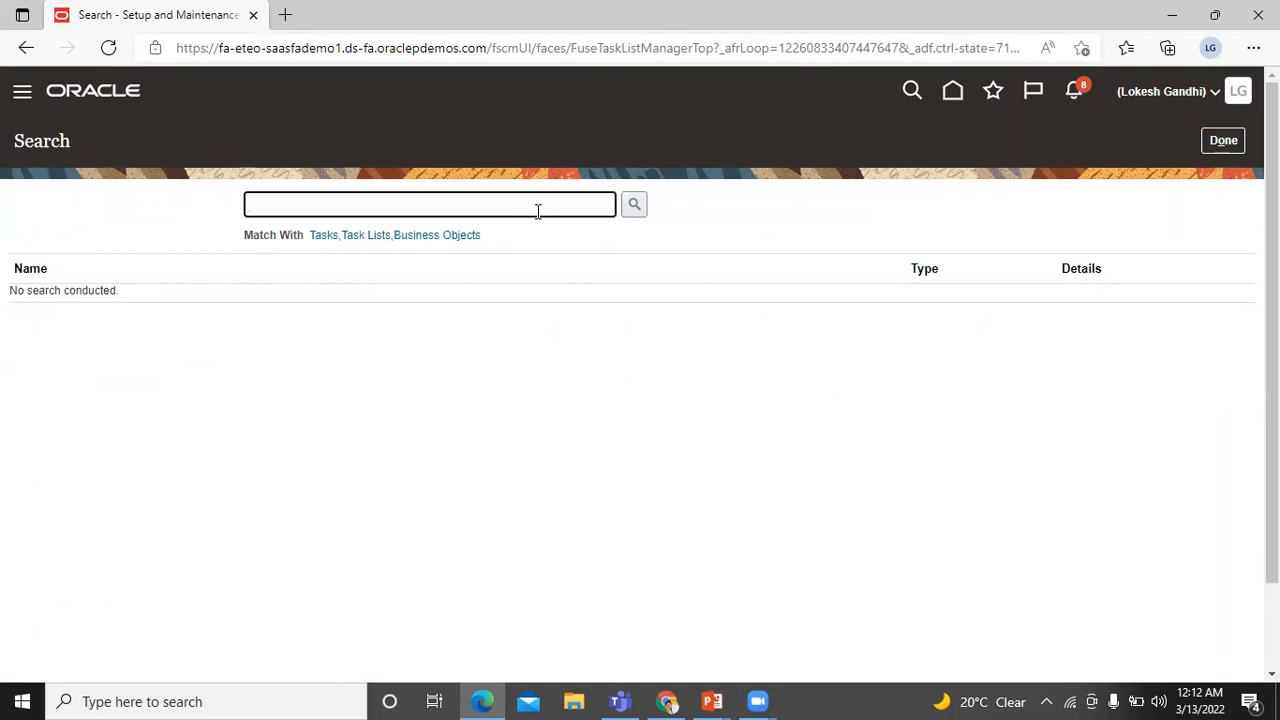
Search the setup tasks for "manage legal address" and open the Manage Legal Addresses task
type("manage legal address")
key("Return")
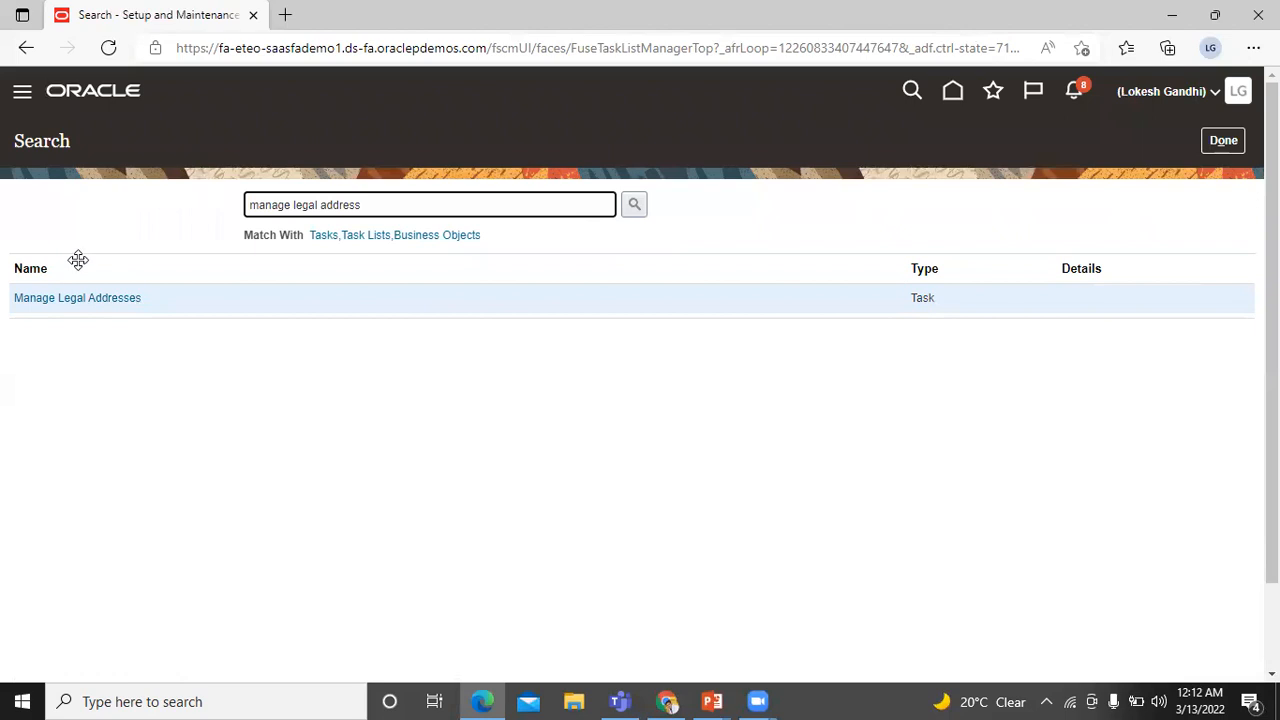
left_click(81, 299)
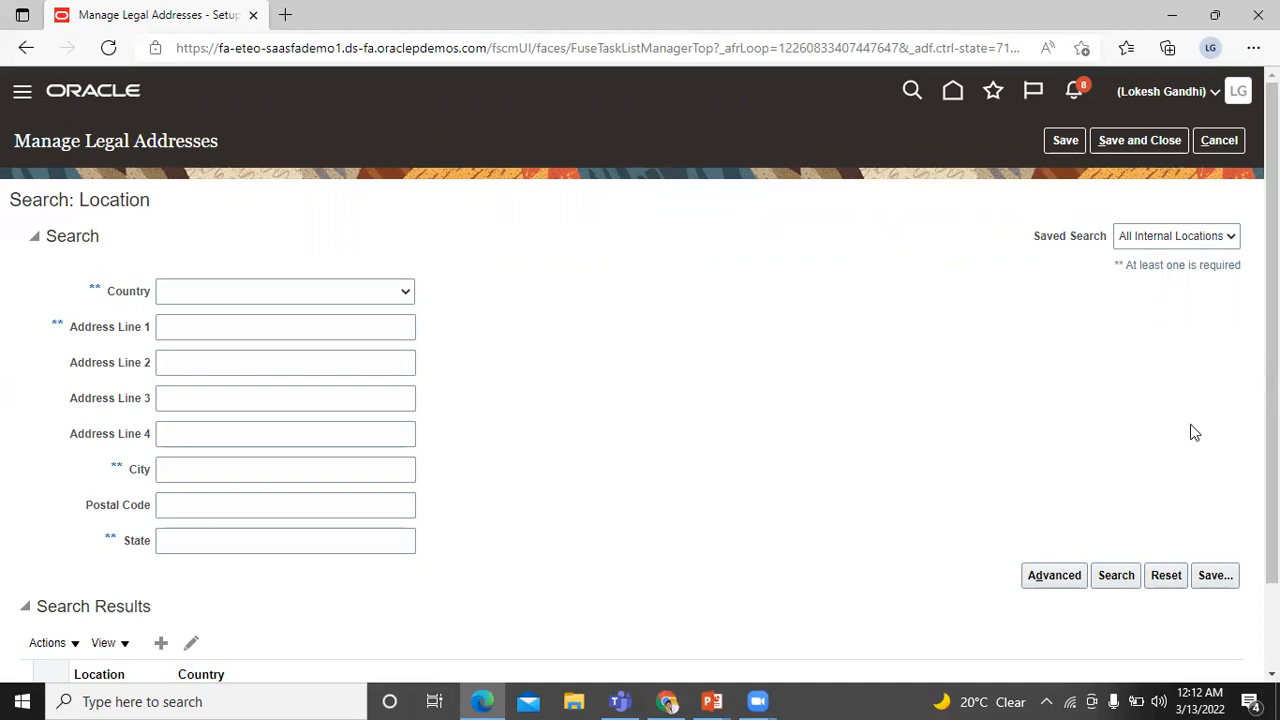
Start a new United States location and look up postal codes beginning with 1, choosing 10001, Manhattan, New York, NY
scroll(1272, 370, "down", 2)
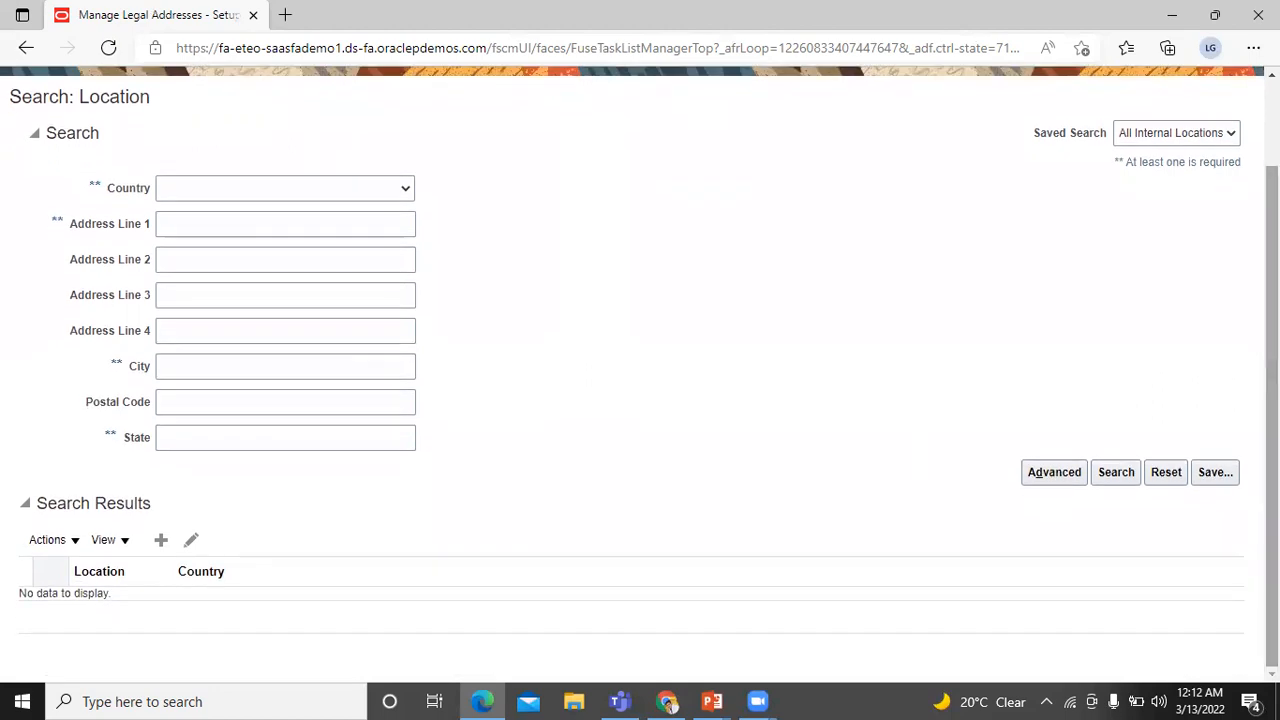
left_click(161, 541)
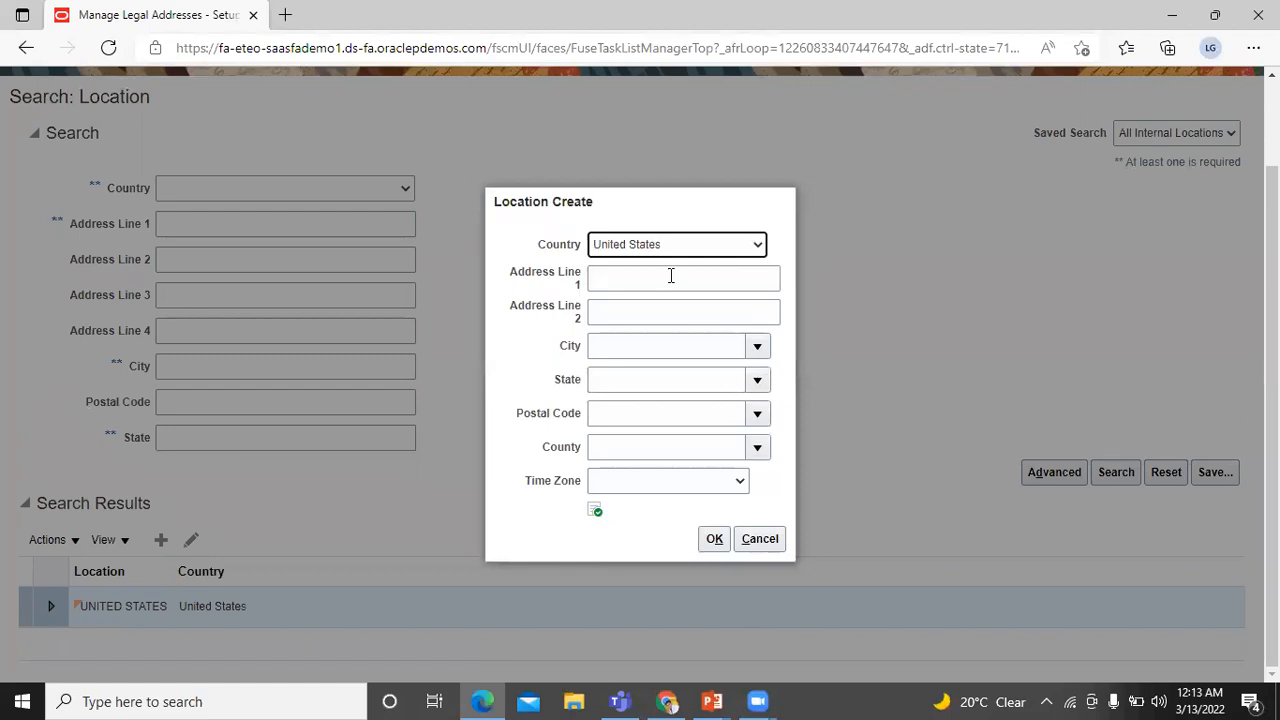
left_click(757, 414)
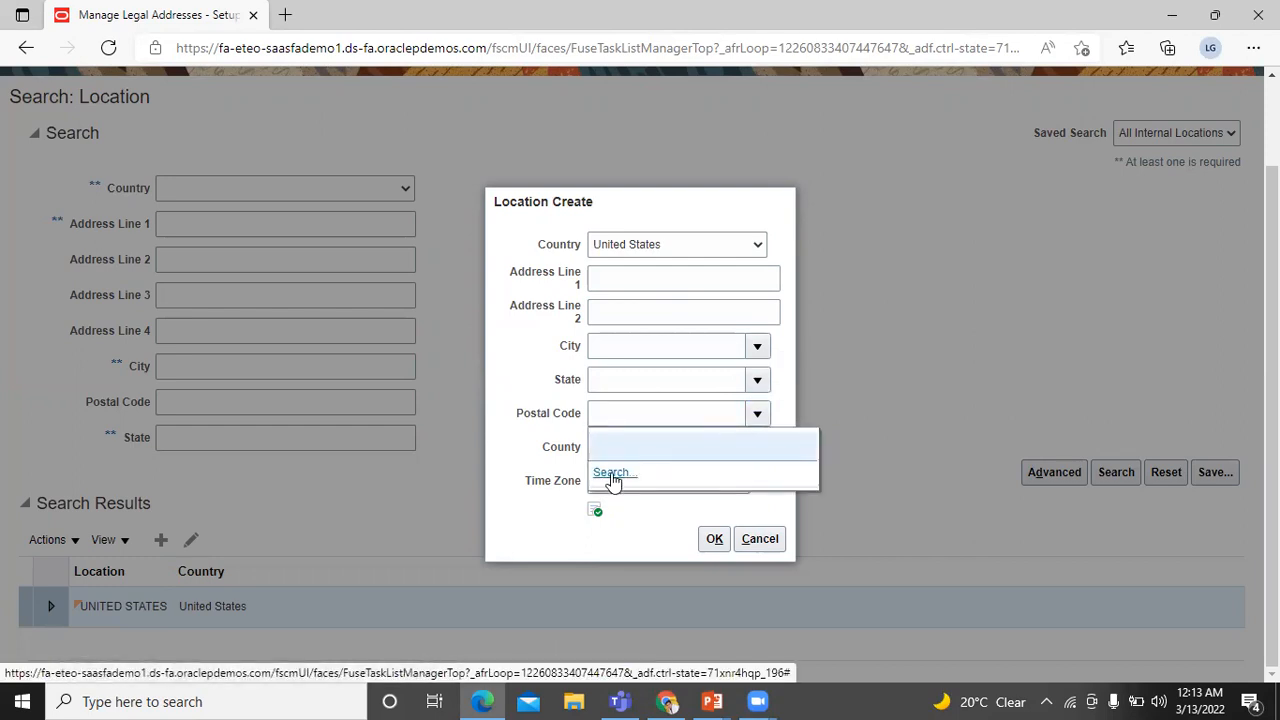
left_click(619, 474)
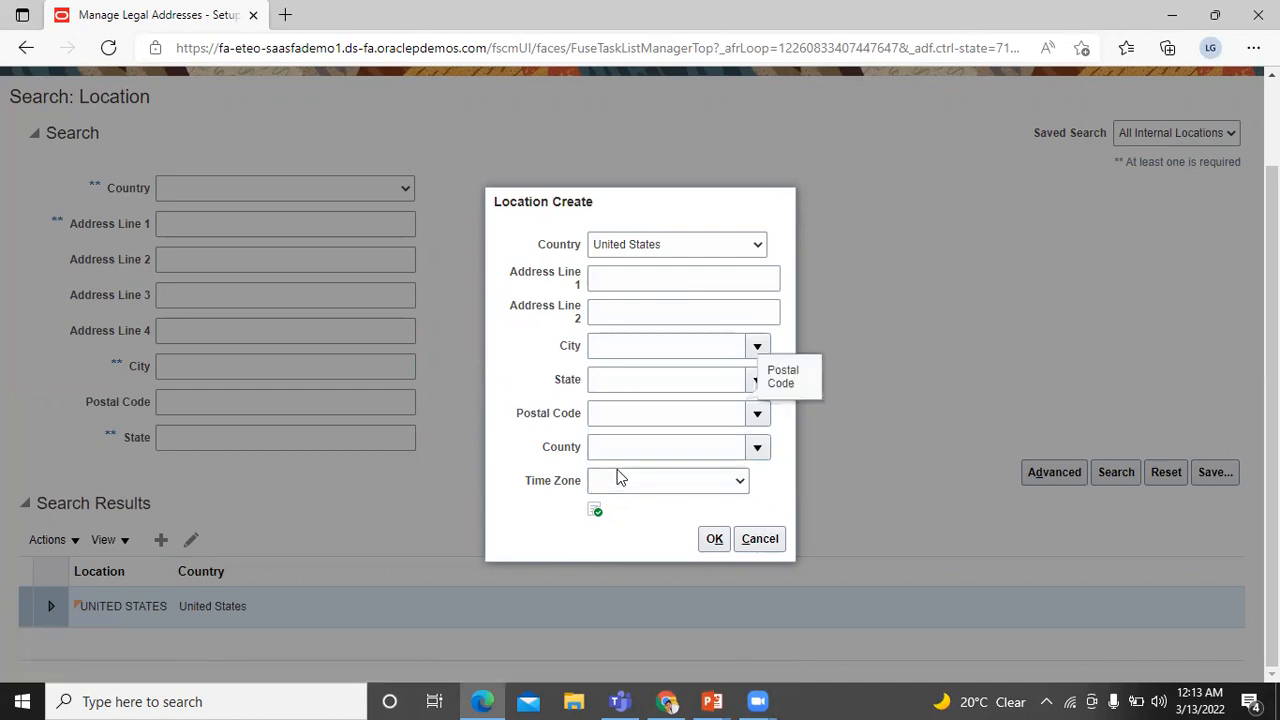
left_click(632, 337)
type("1")
left_click(714, 405)
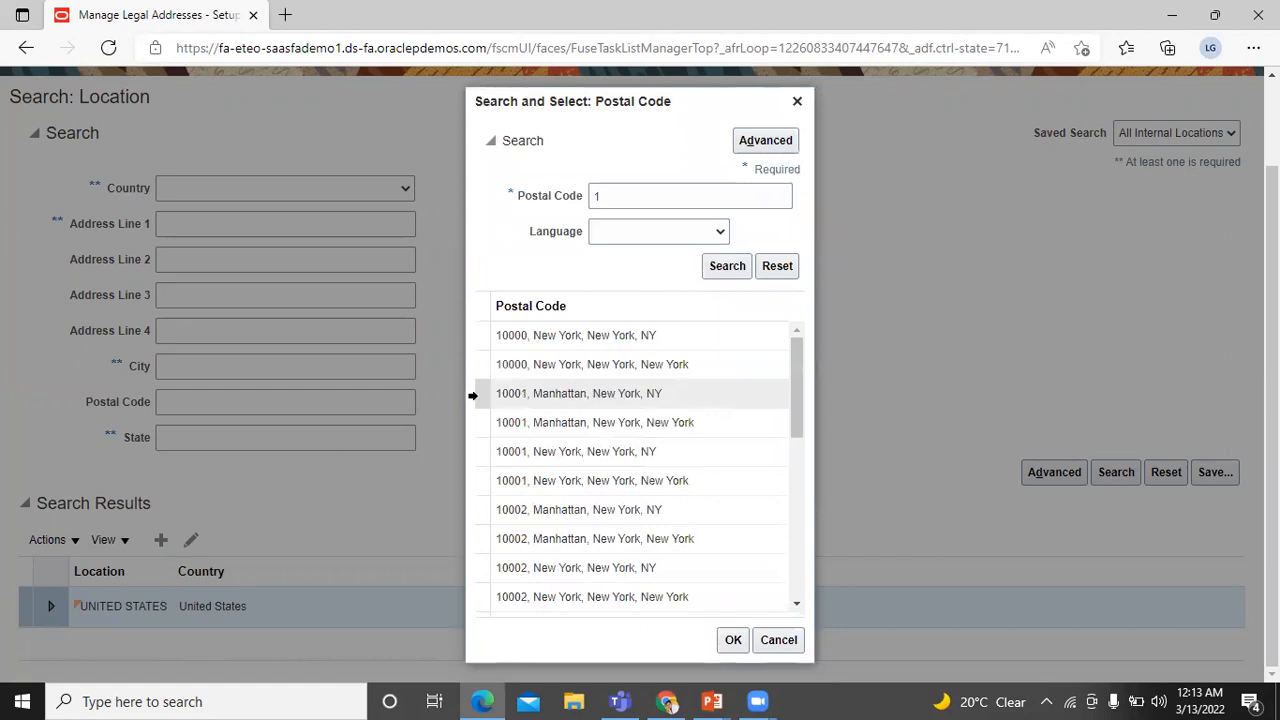
left_click(476, 395)
left_click(733, 640)
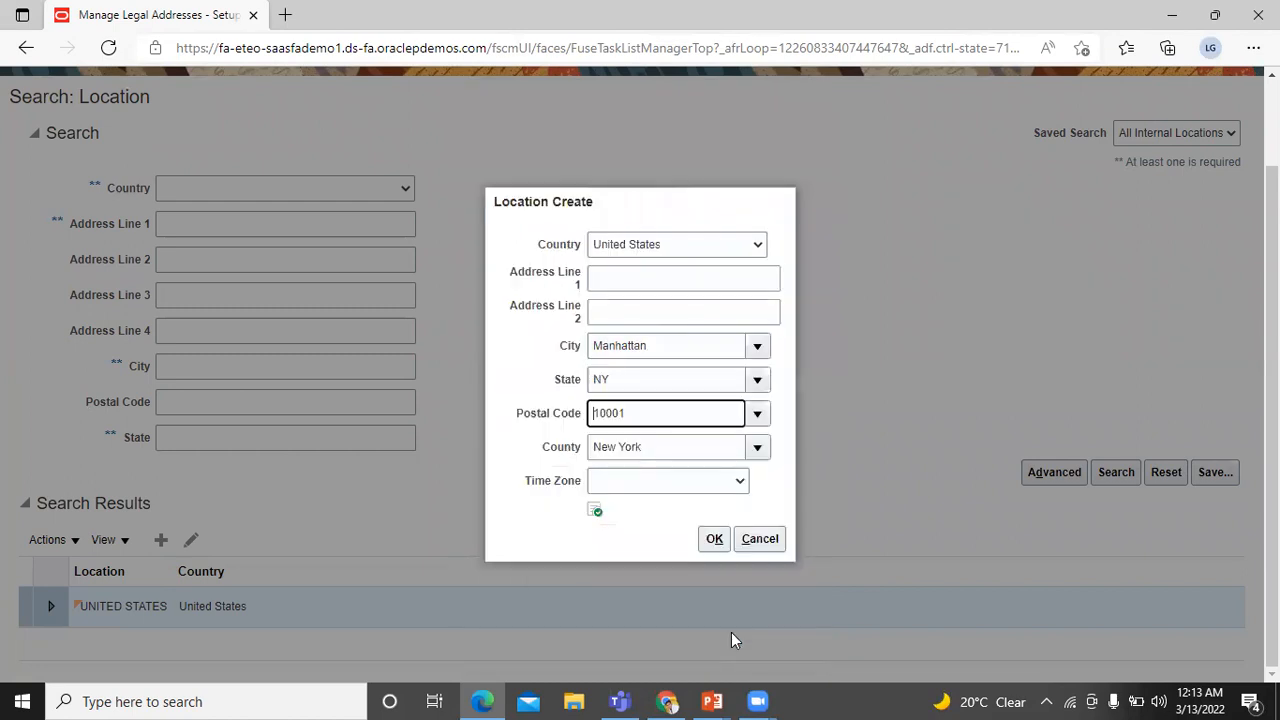
Enter the street in the new location's Address Line 1, confirm the location, and save and close the legal addresses
left_click(676, 281)
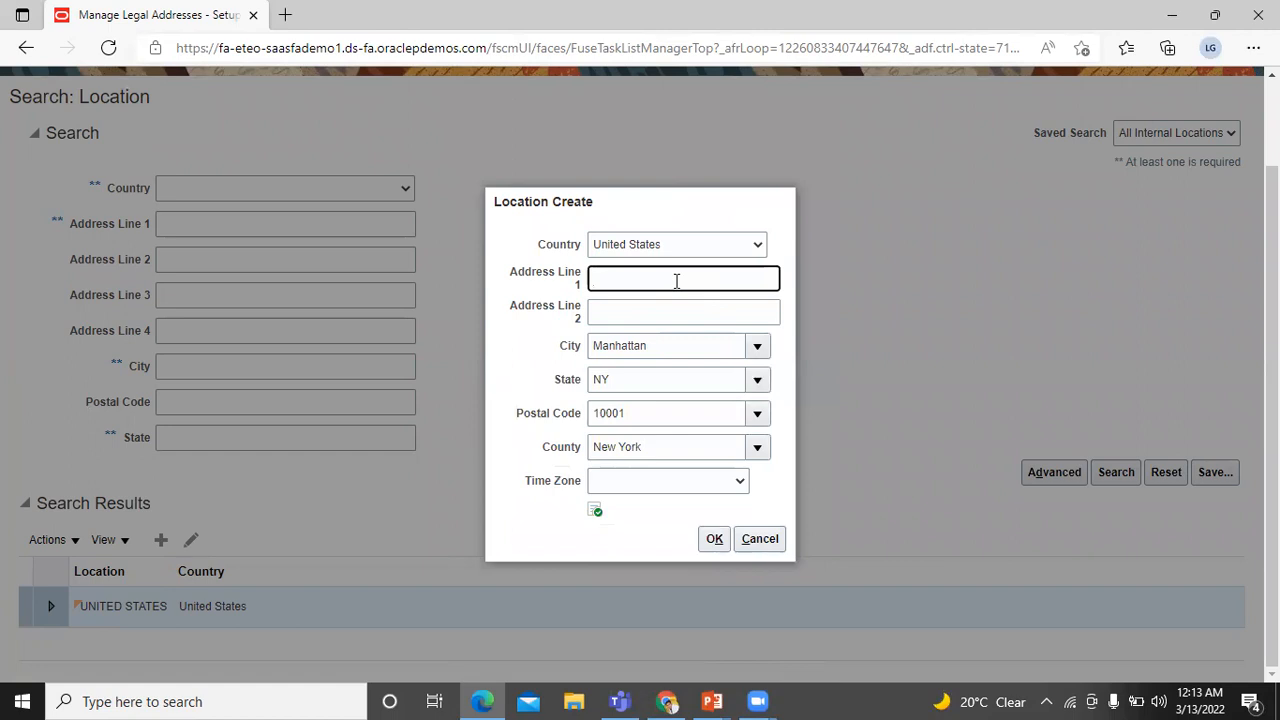
type("NY lane")
key("BackSpace")
key("BackSpace")
key("BackSpace")
key("BackSpace")
type("Lane")
left_click(714, 539)
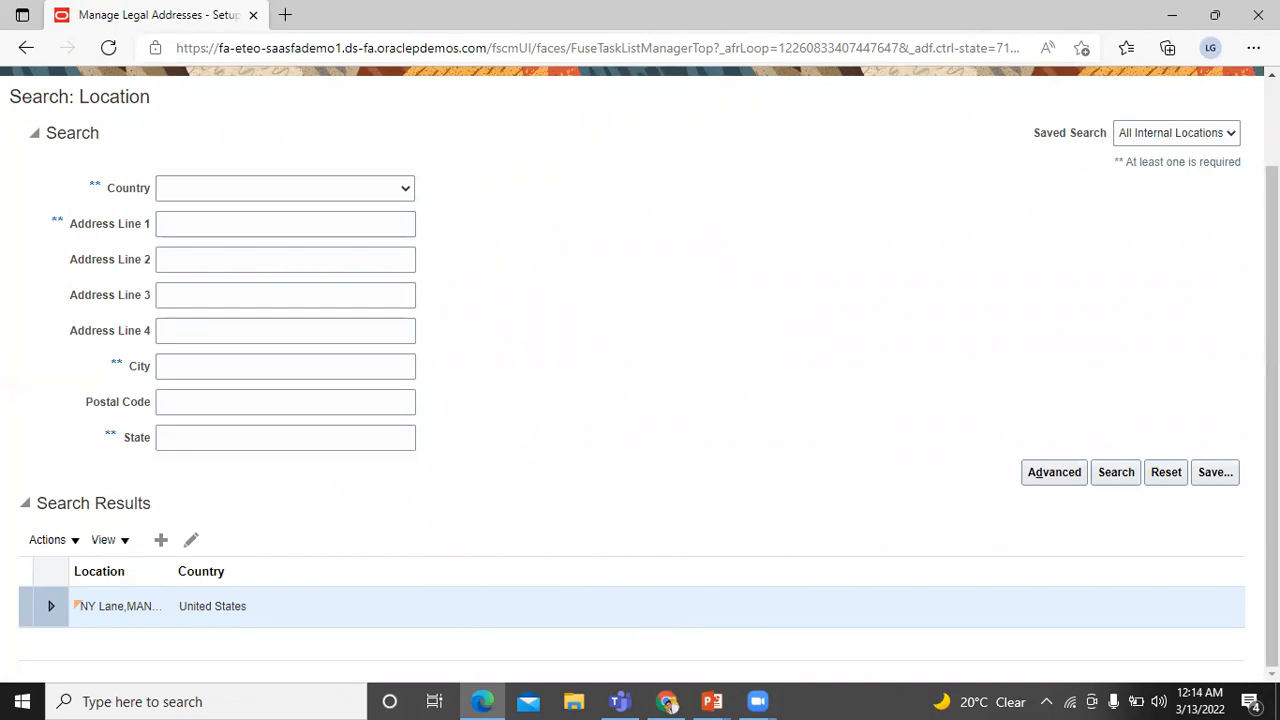
scroll(1272, 400, "up", 2)
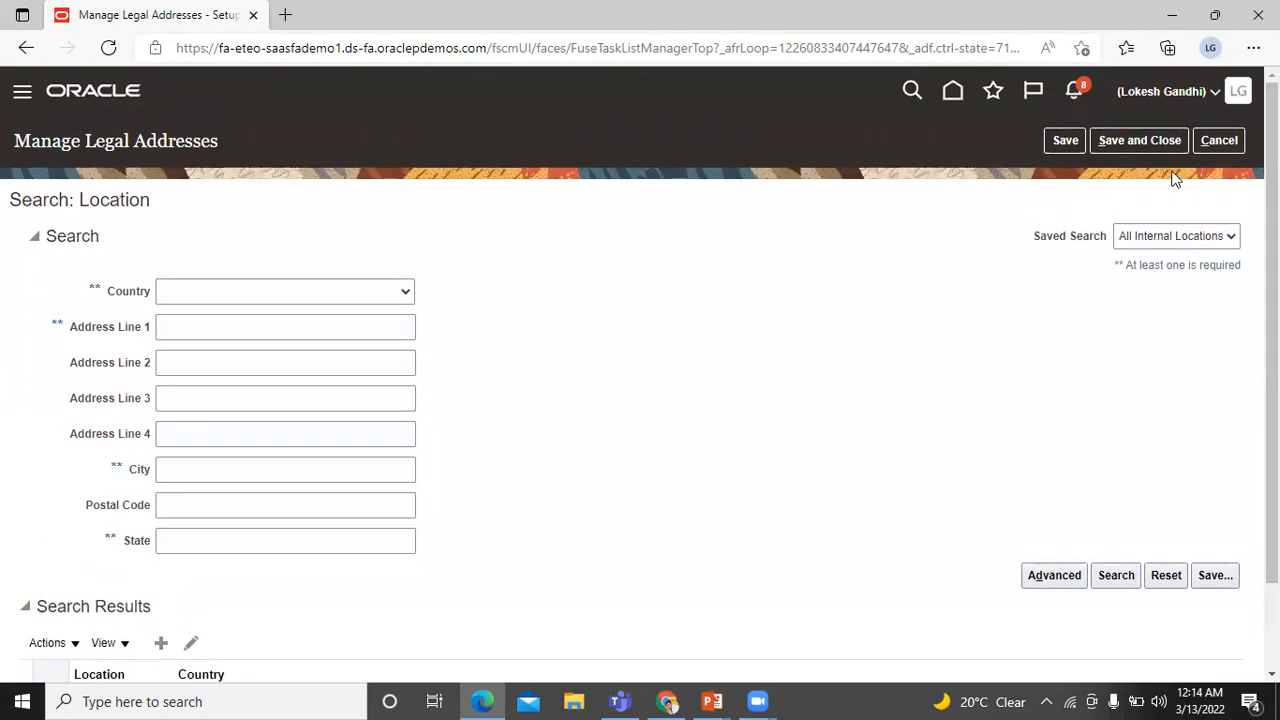
left_click(1128, 142)
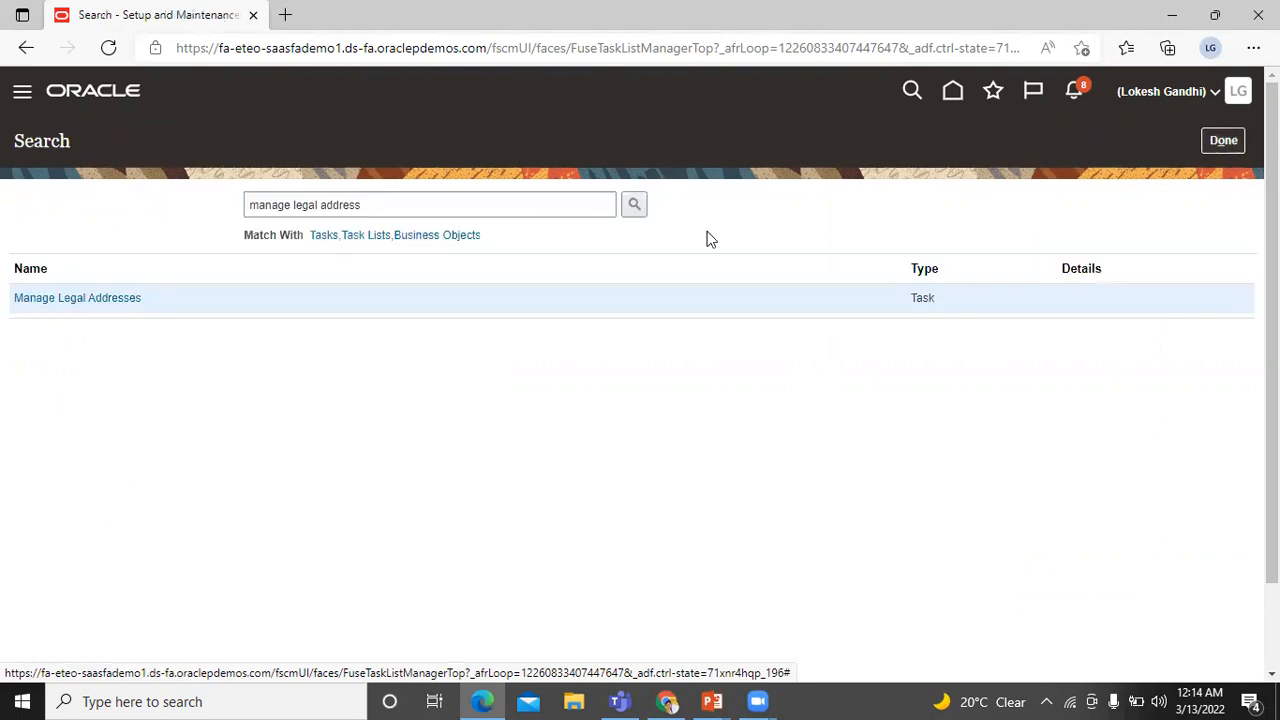
Search the setup tasks for "manage legal entity" and open the Manage Legal Entity task
left_click(436, 208)
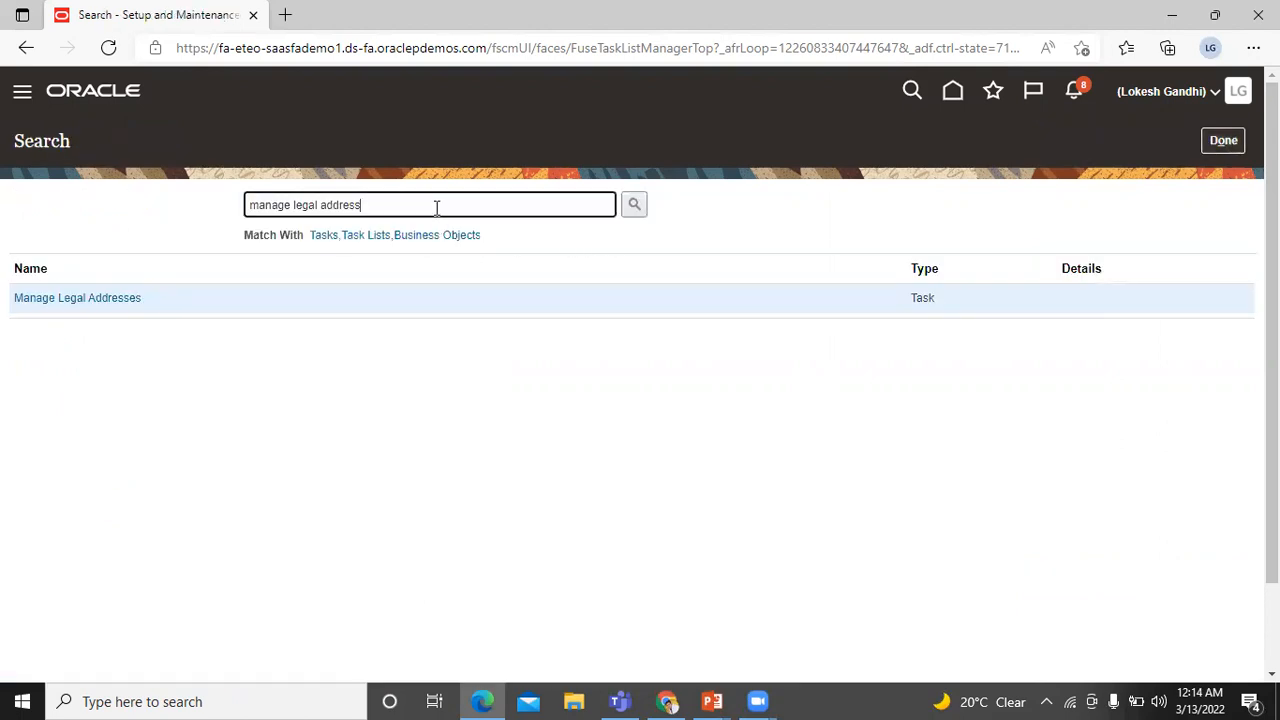
key("BackSpace")
key("BackSpace")
key("BackSpace")
key("BackSpace")
key("BackSpace")
key("BackSpace")
key("BackSpace")
type("entity")
key("Return")
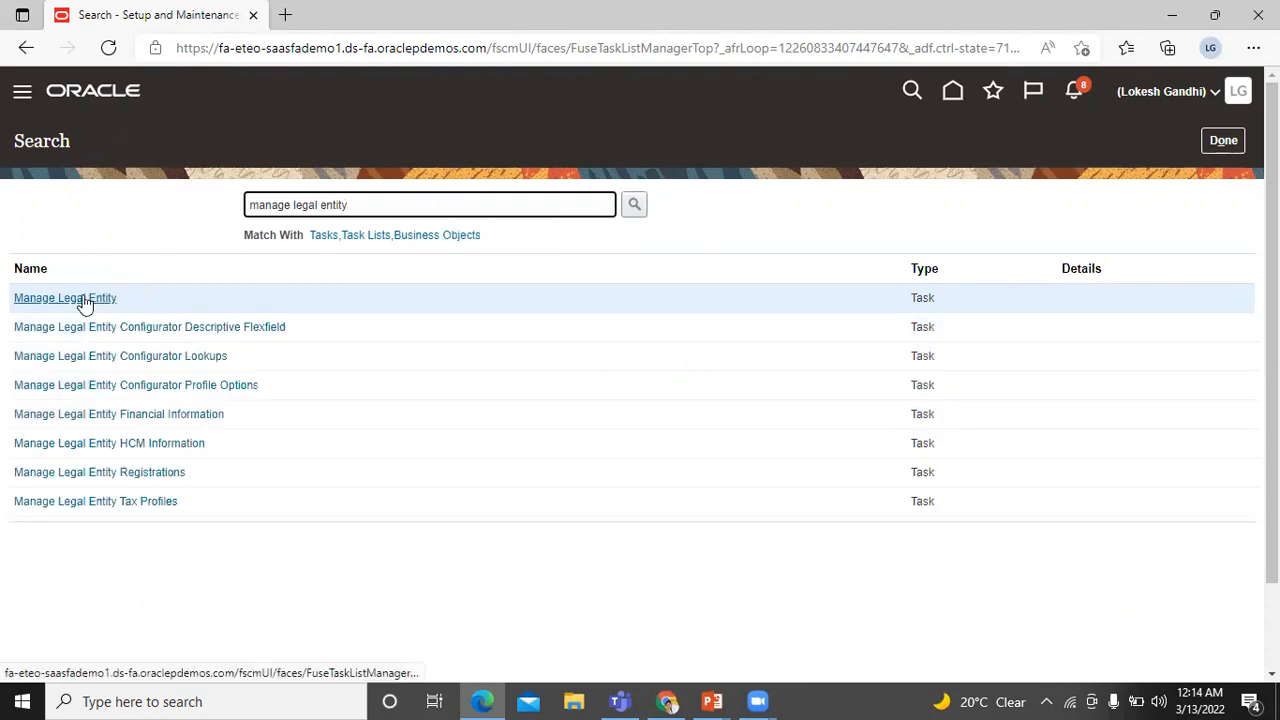
left_click(82, 297)
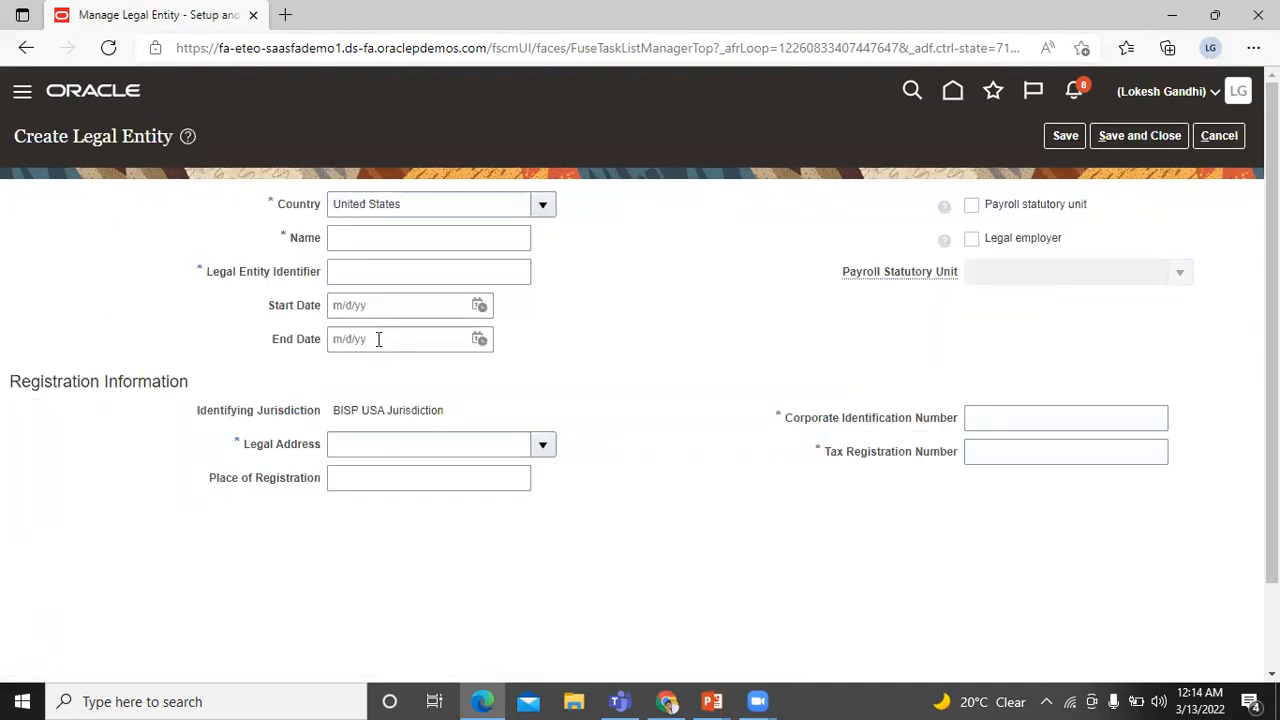
Name the new legal entity "BISP Legal Entity", with identifier BISP_US_LE and start date 3/12/22
left_click(388, 245)
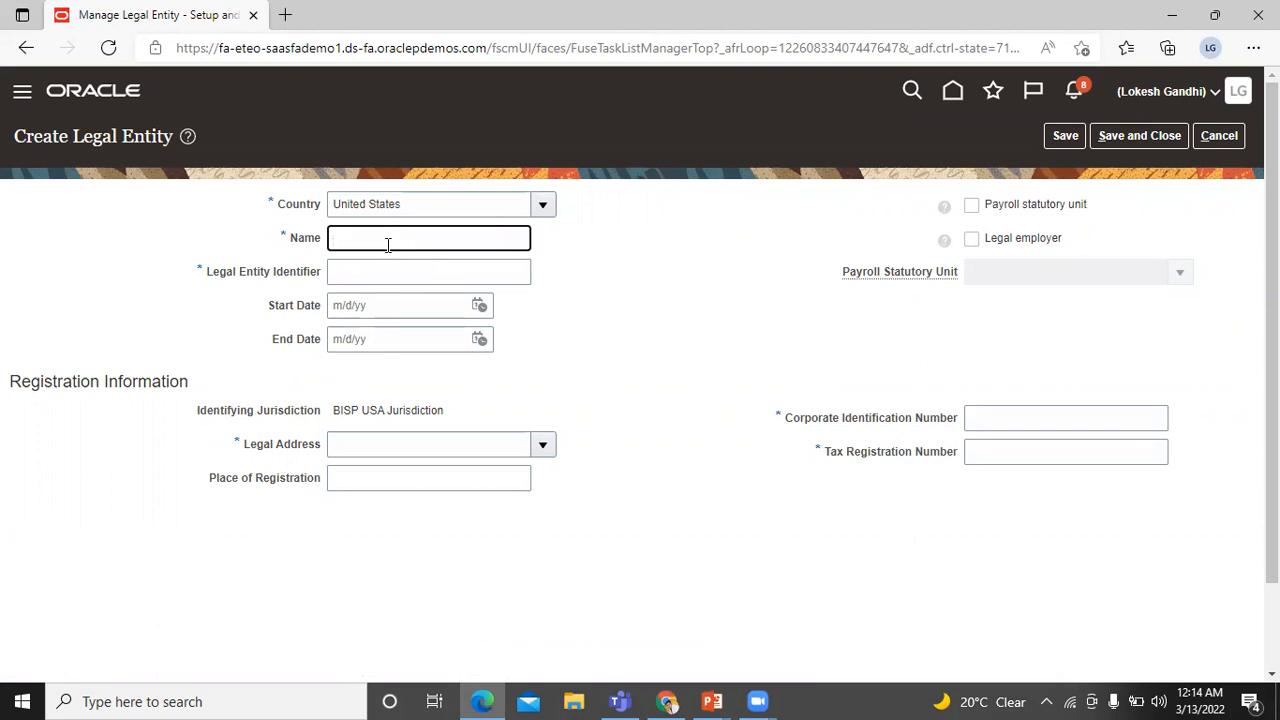
type("BISP Legal Entity")
left_click(408, 273)
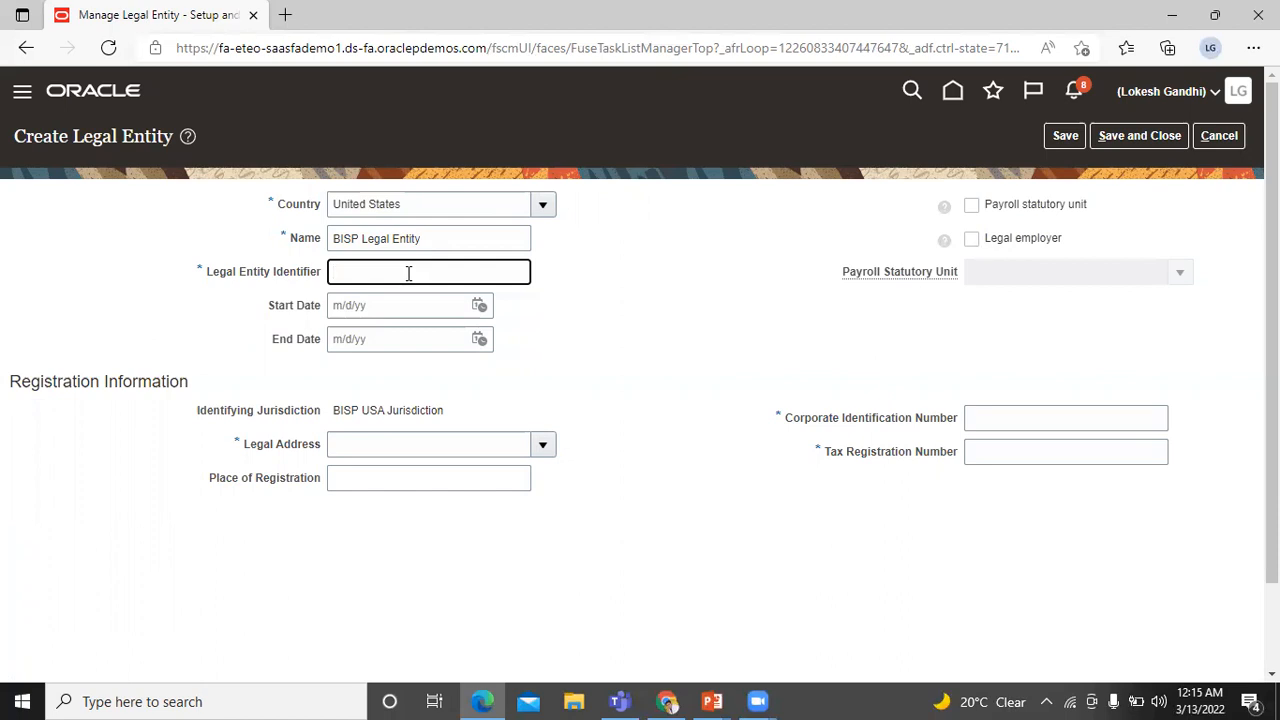
type("BISP_US_LE")
left_click(482, 302)
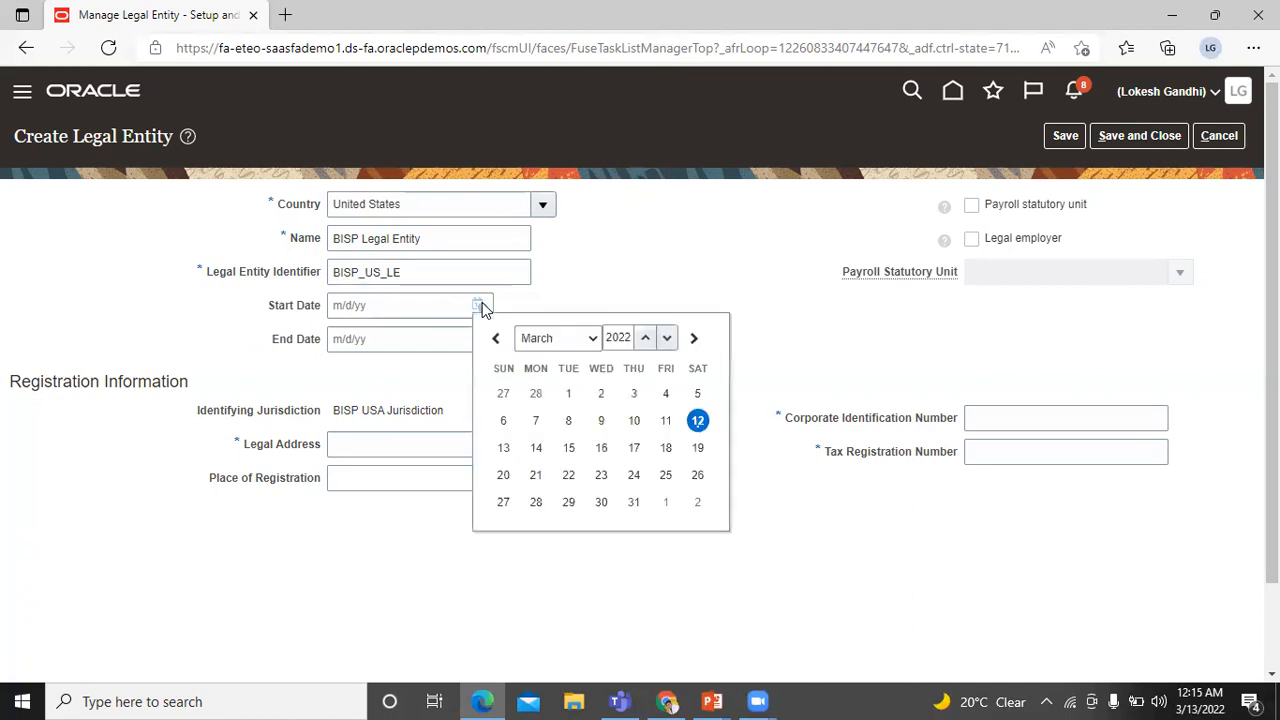
left_click(697, 421)
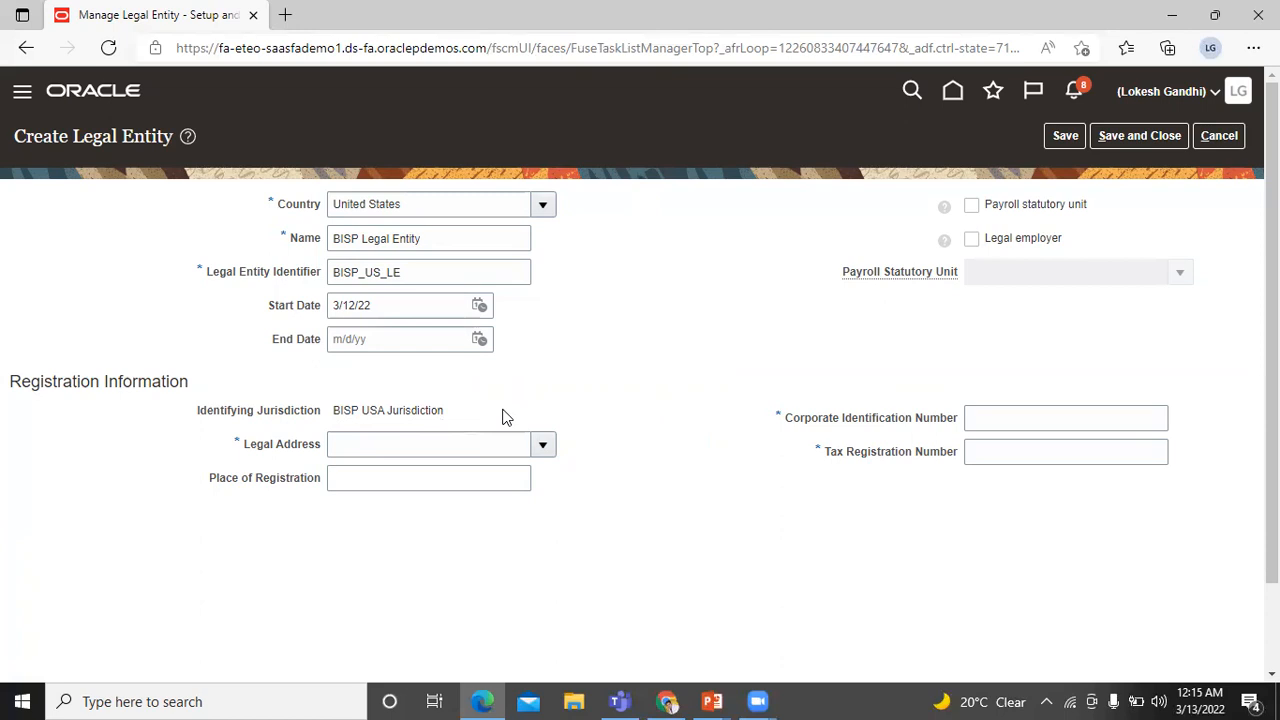
Search legal addresses by the new location's Address Line 1 and assign the matching Manhattan address to the legal entity
left_click(543, 442)
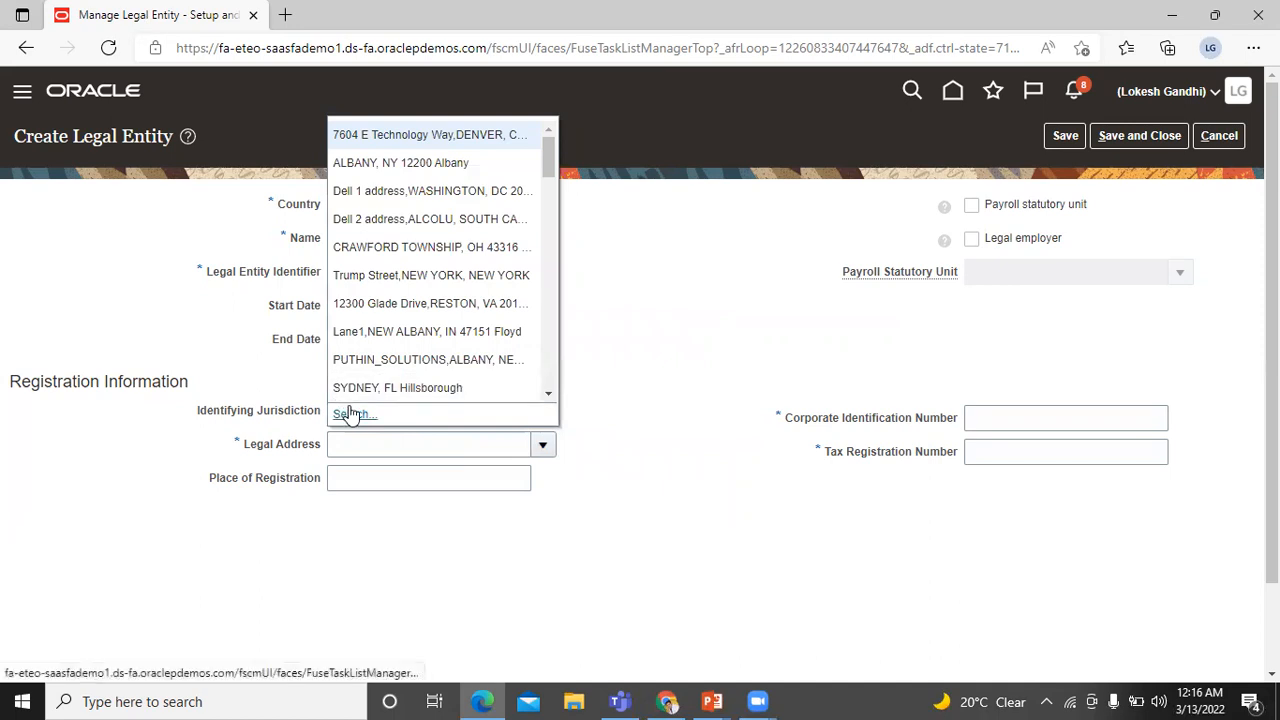
left_click(349, 413)
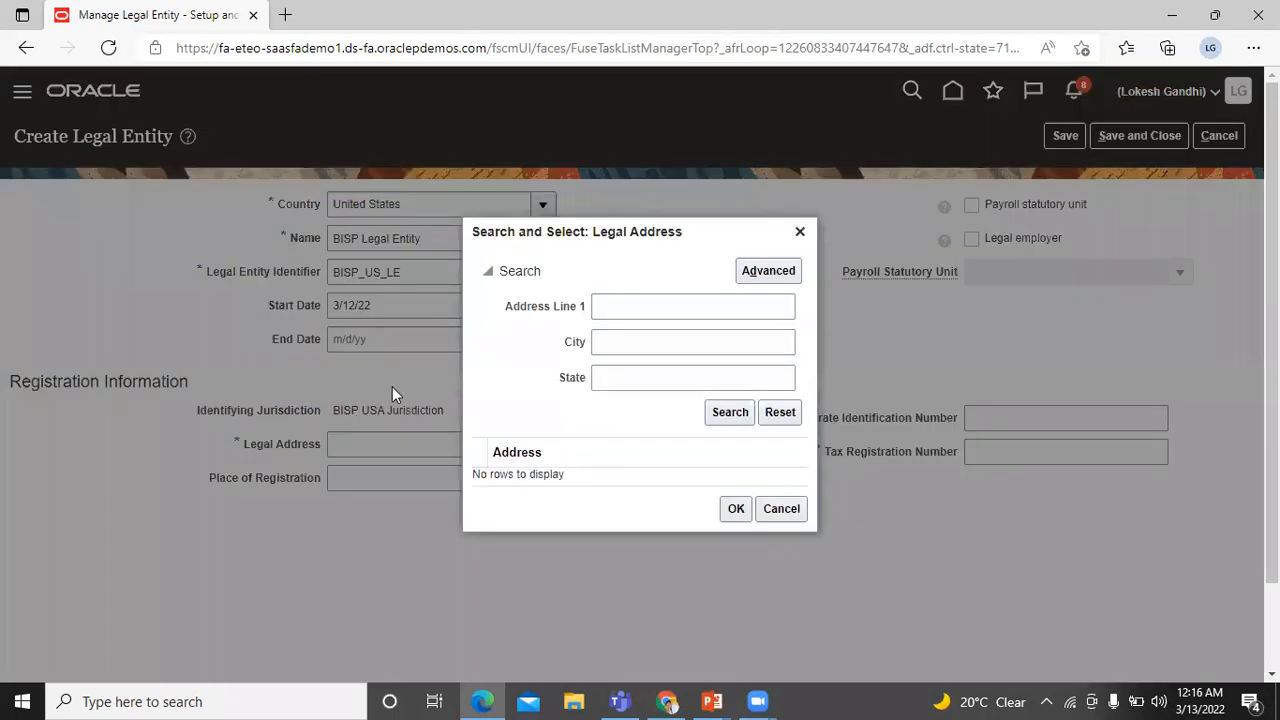
left_click(608, 306)
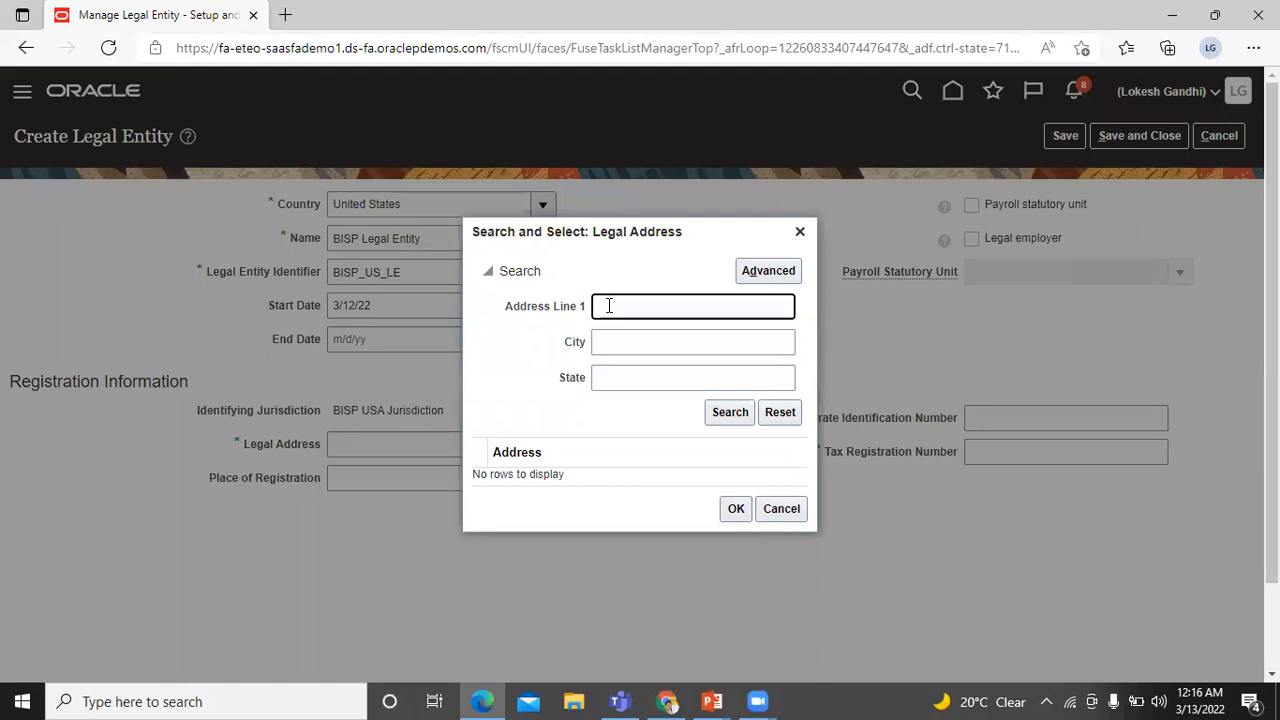
type("NY Lane")
left_click(724, 415)
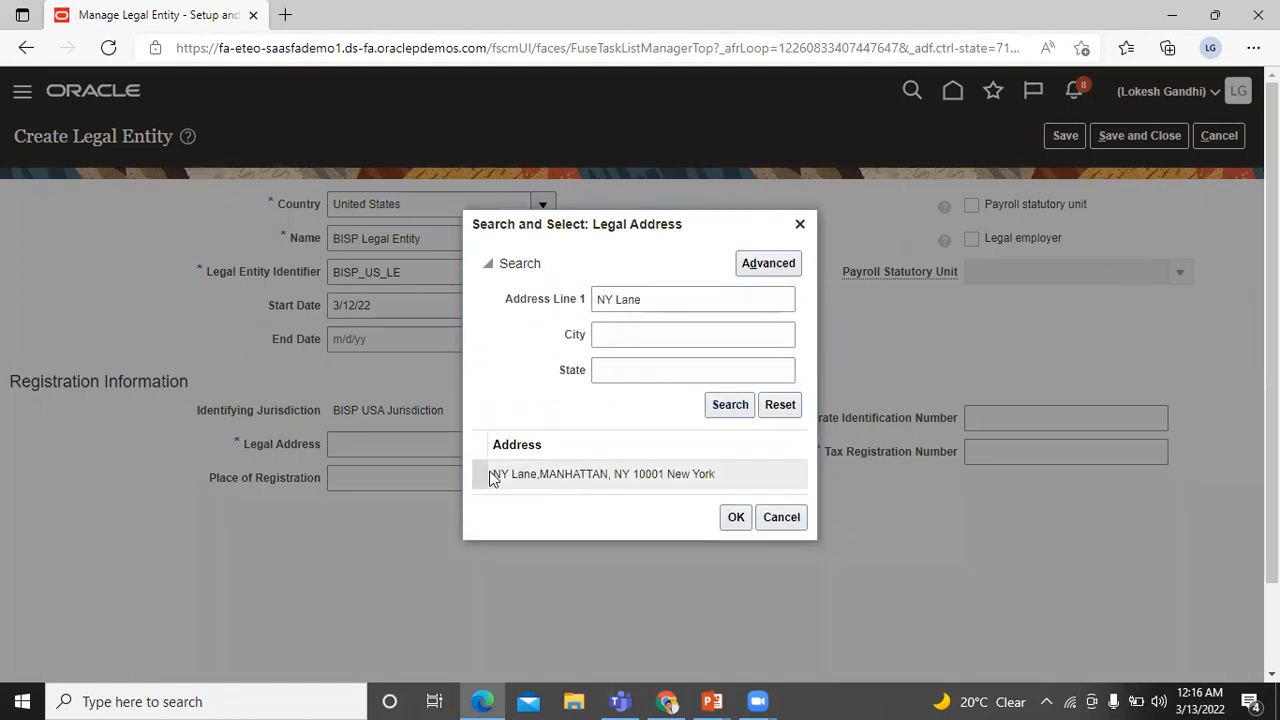
left_click(481, 474)
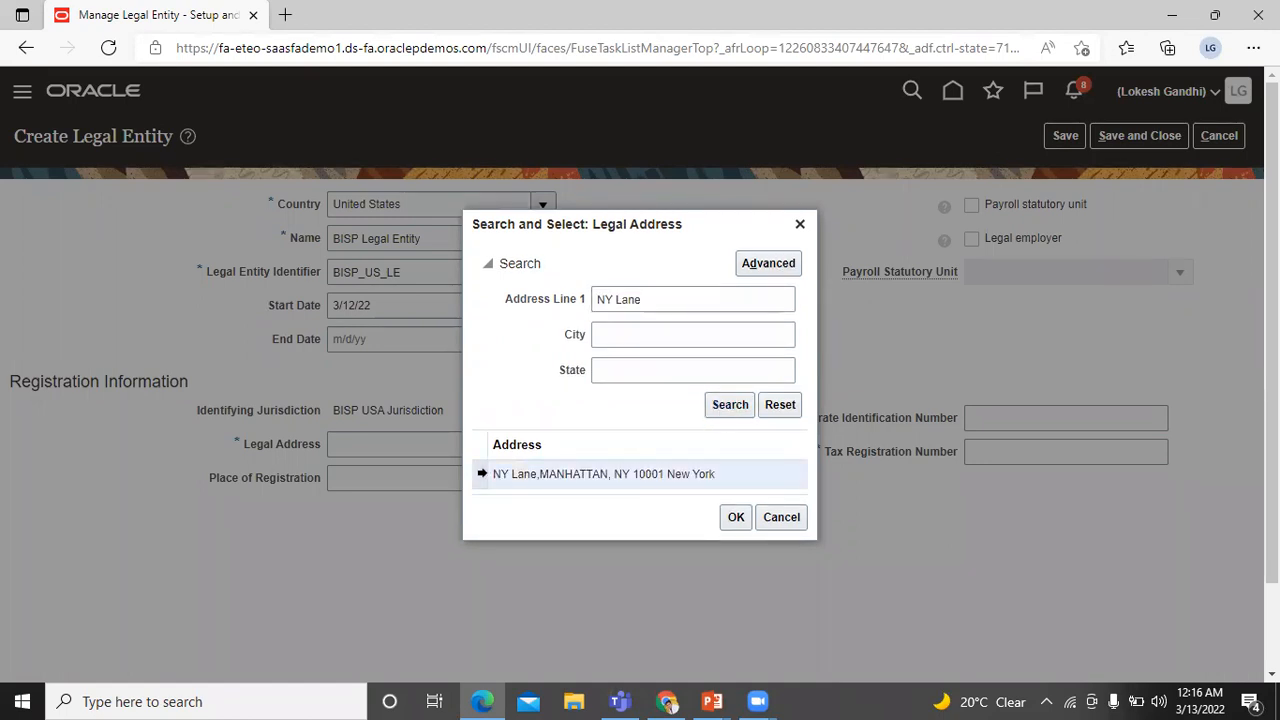
left_click(731, 516)
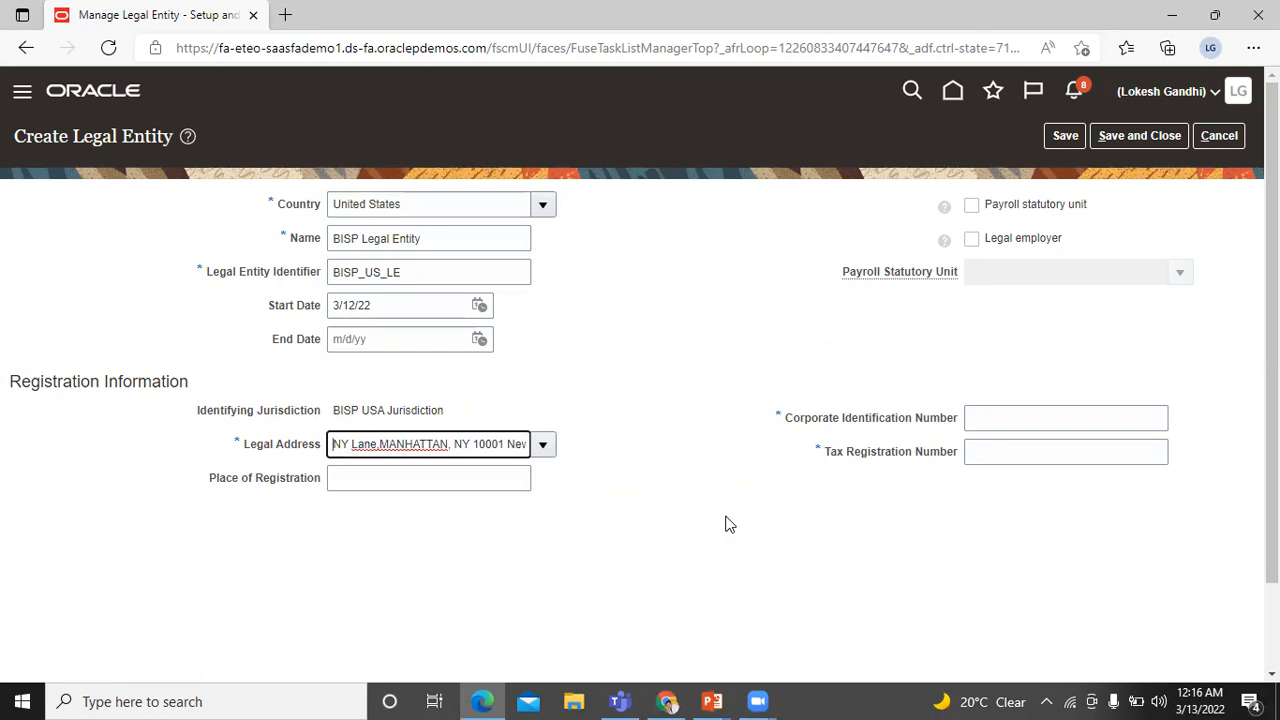
Set the place of registration to New York and mark the entity as both legal employer and payroll statutory unit
left_click(391, 482)
type("New Y")
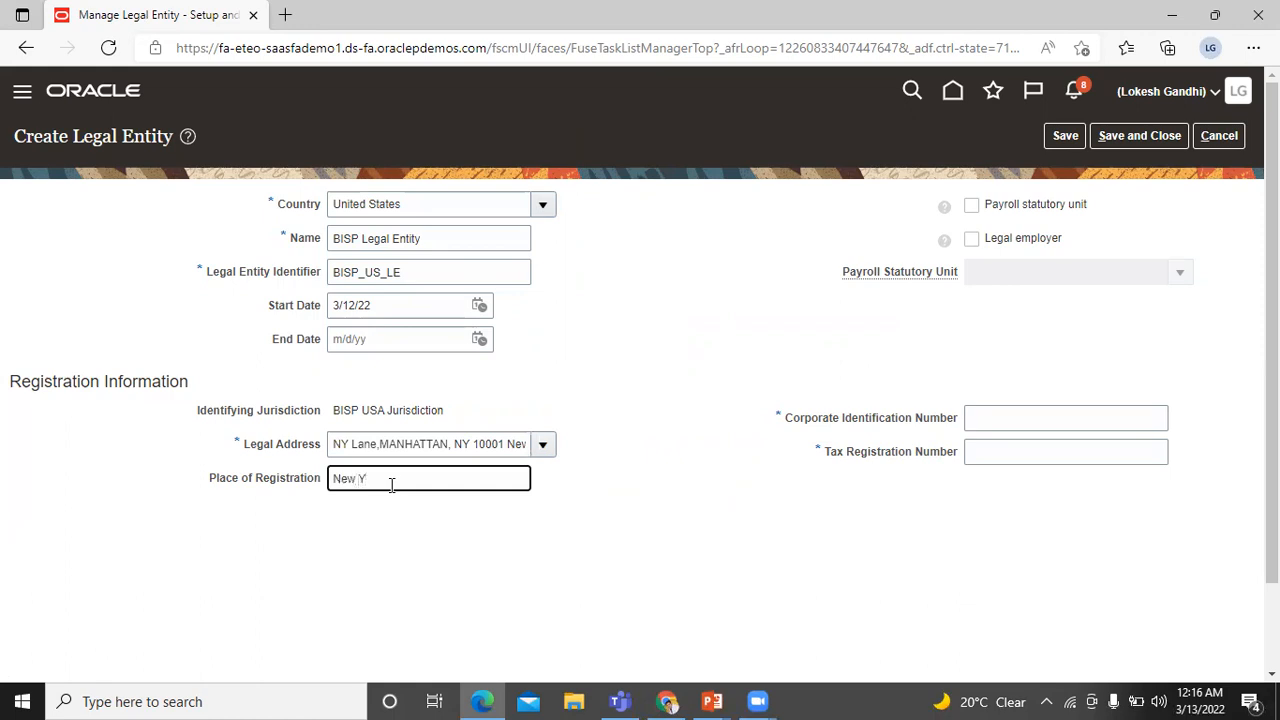
type("ork")
left_click(972, 243)
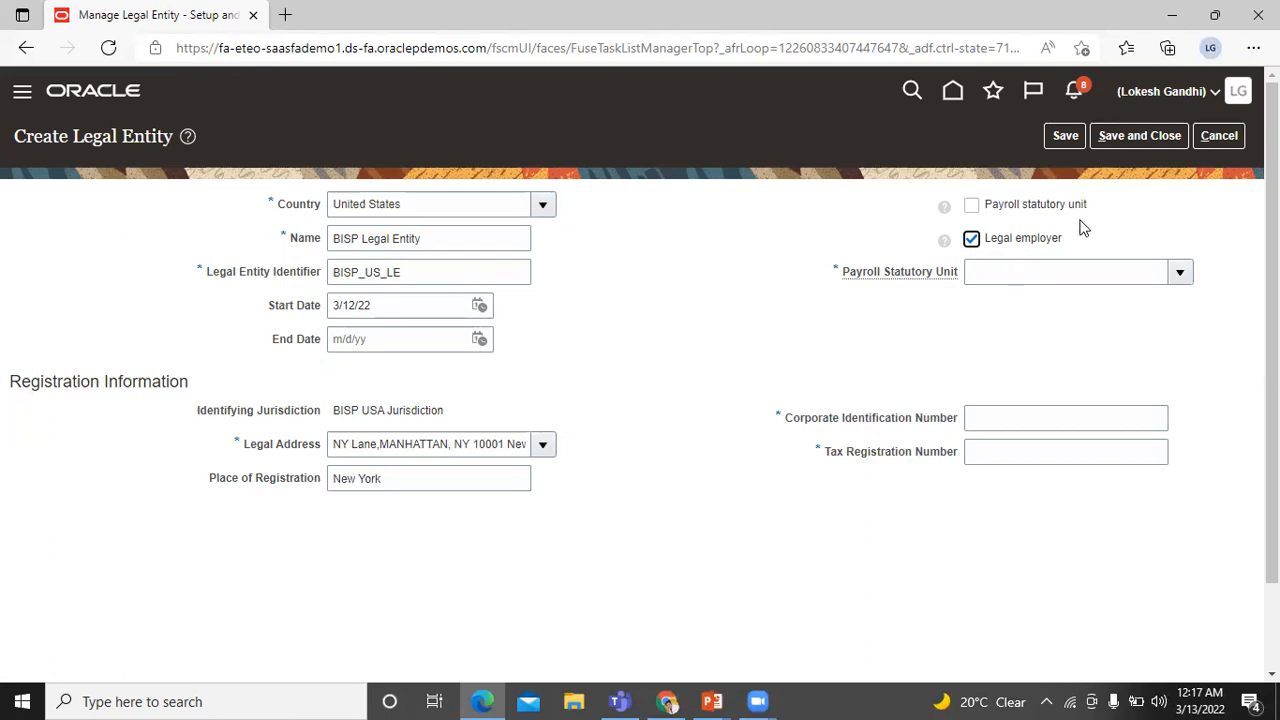
left_click(971, 206)
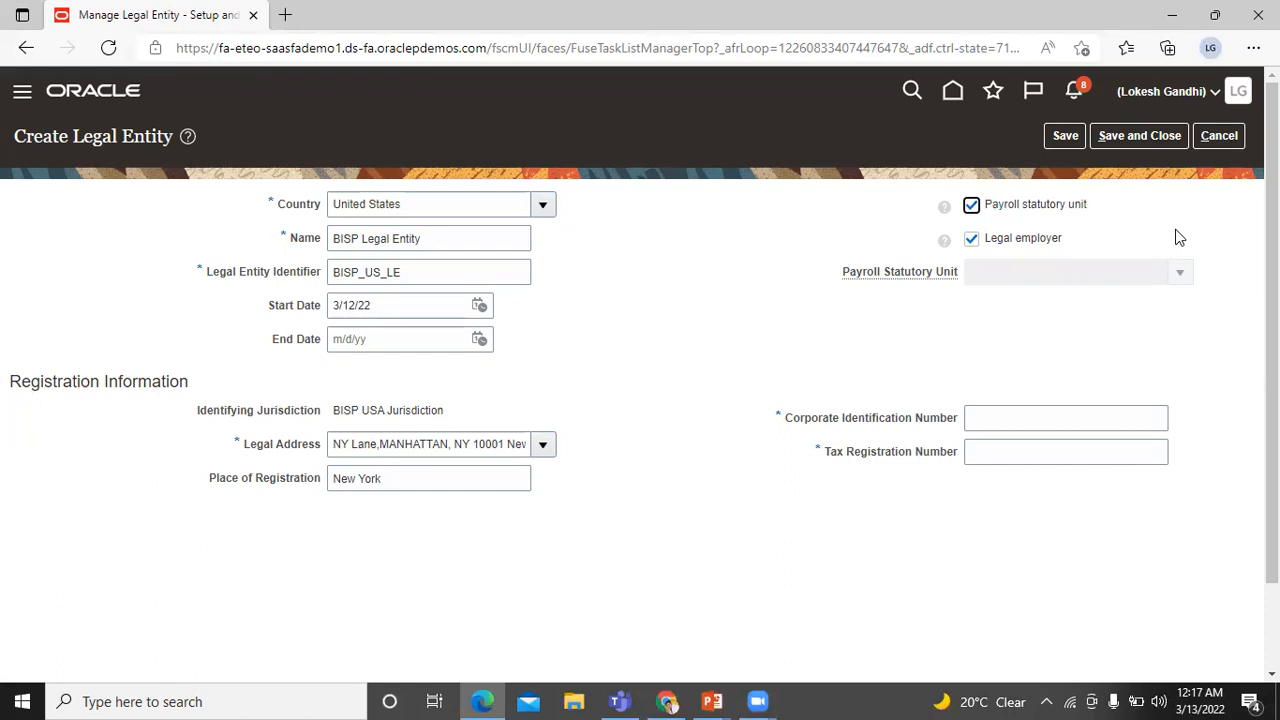
Enter the corporate identification number and the tax registration number, and save and close the legal entity
left_click(1036, 414)
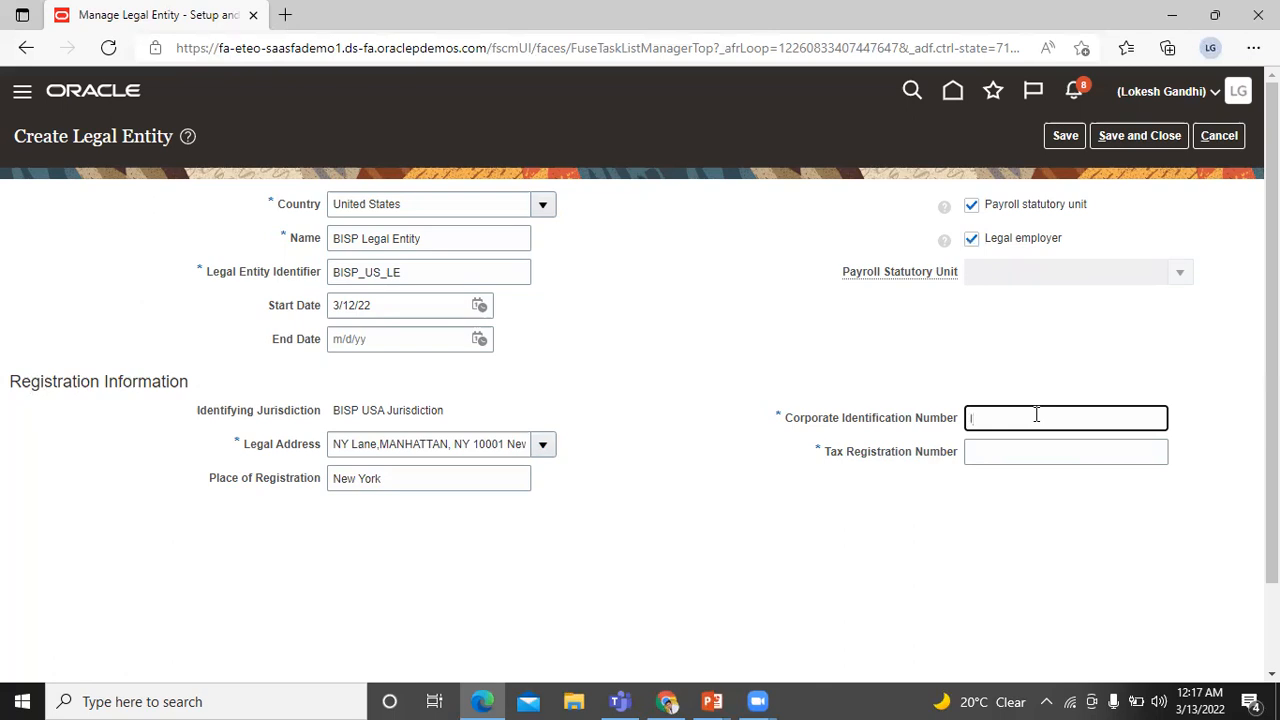
type("IN12345")
left_click(1002, 449)
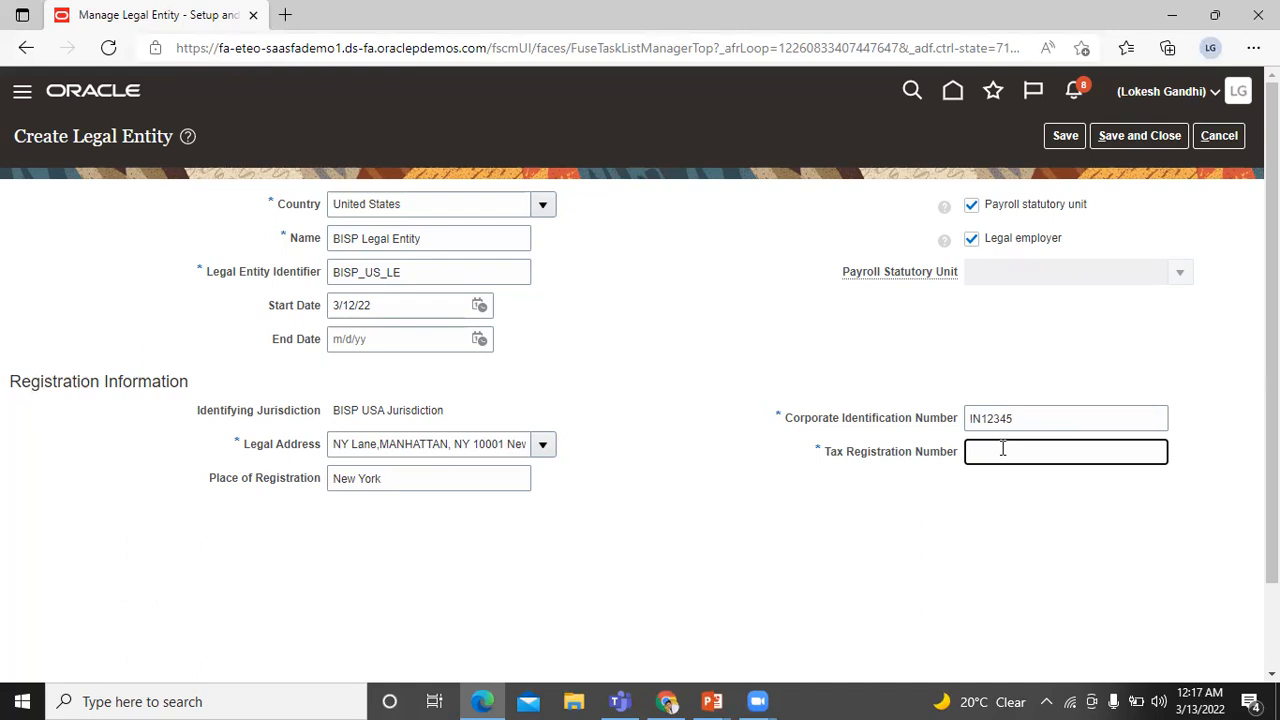
type("m")
key("BackSpace")
key("BackSpace")
type("RN12345")
scroll(640, 380, "down", 1)
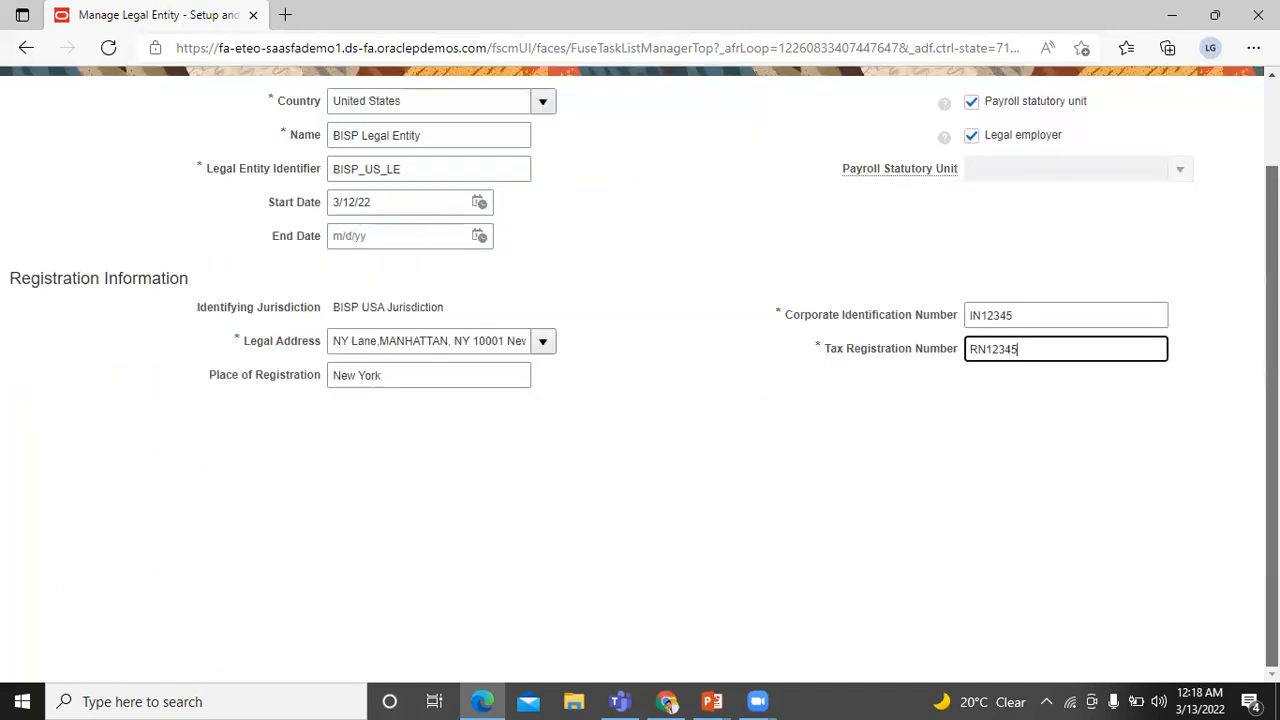
scroll(640, 380, "up", 1)
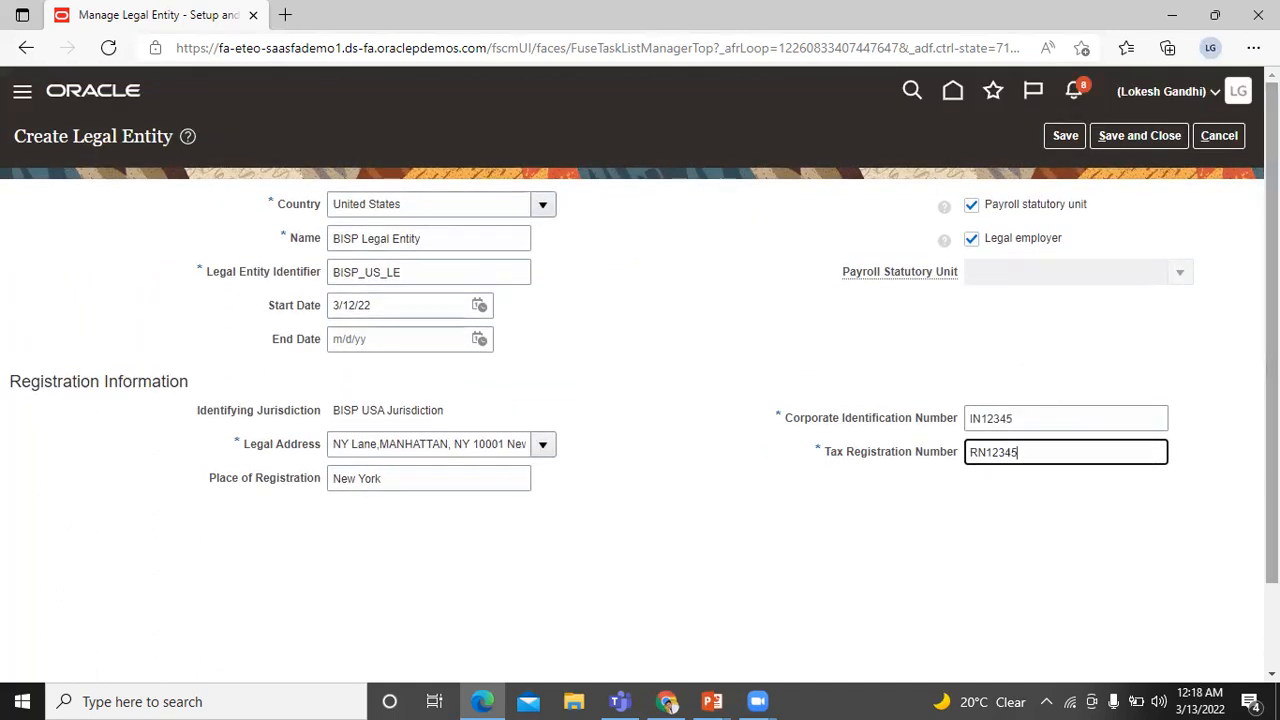
left_click(1164, 133)
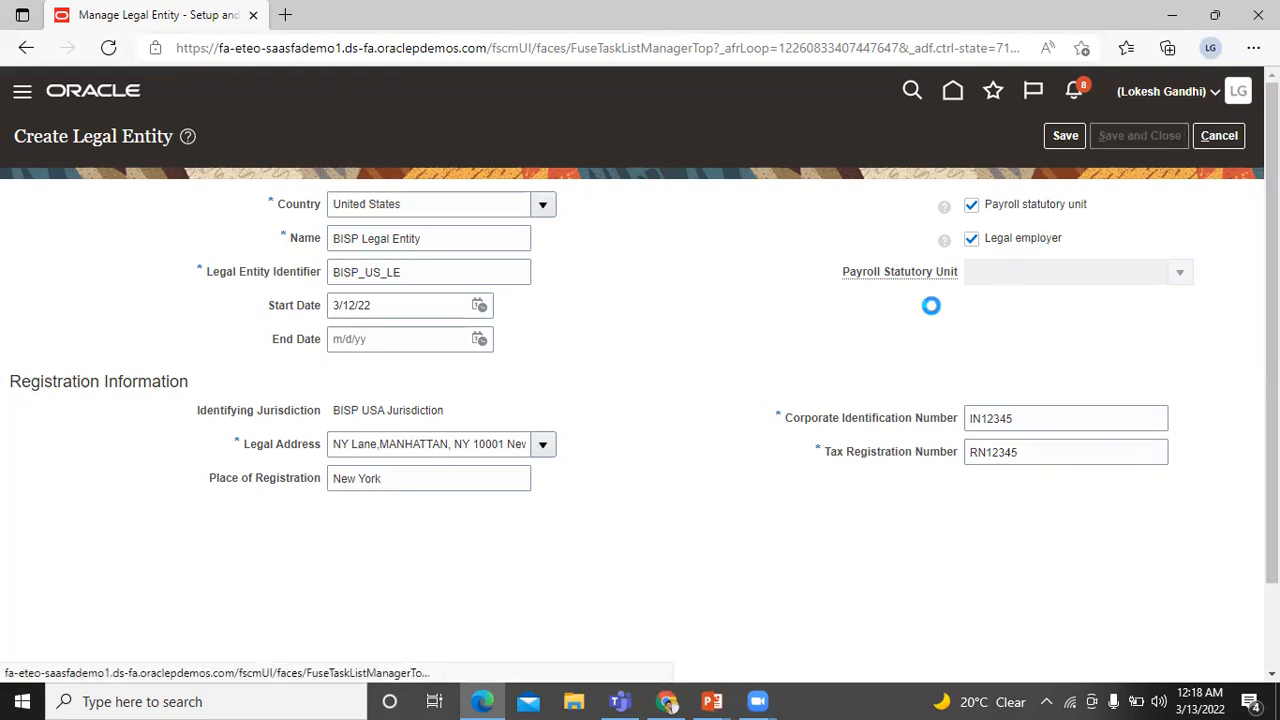